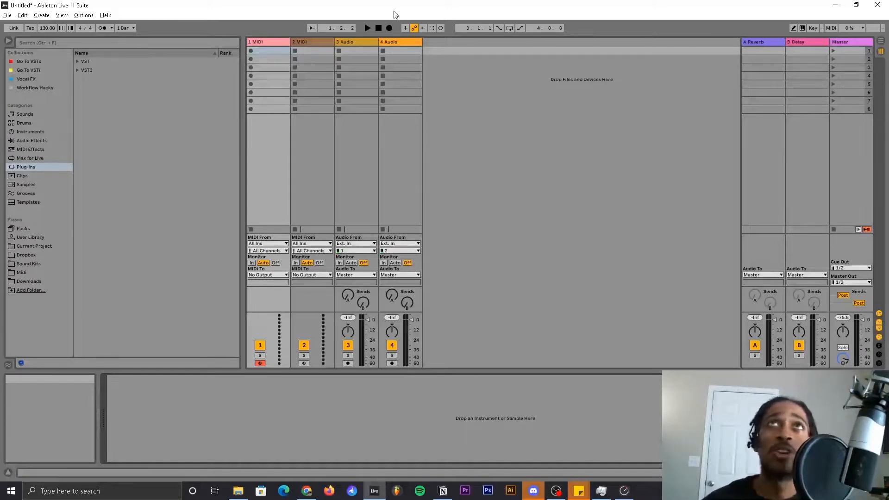
Assign the R key to the Arrangement Record button in the key map and leave key mapping mode
left_click(486, 70)
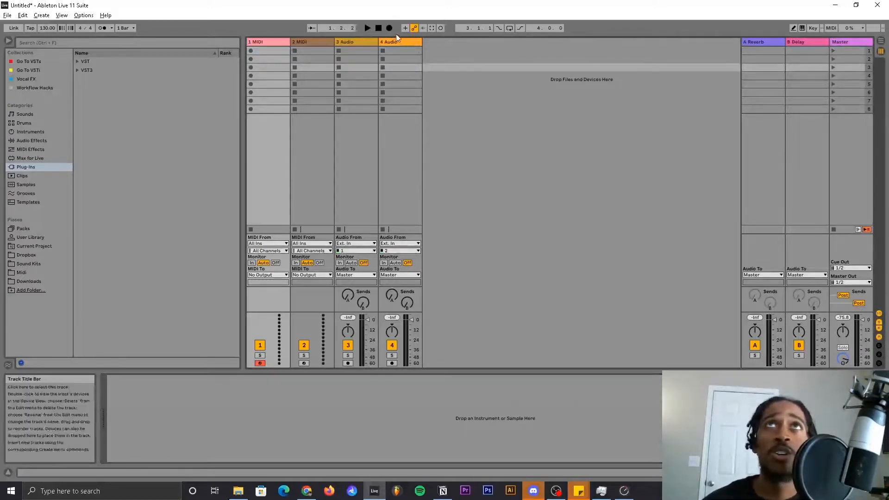
right_click(389, 29)
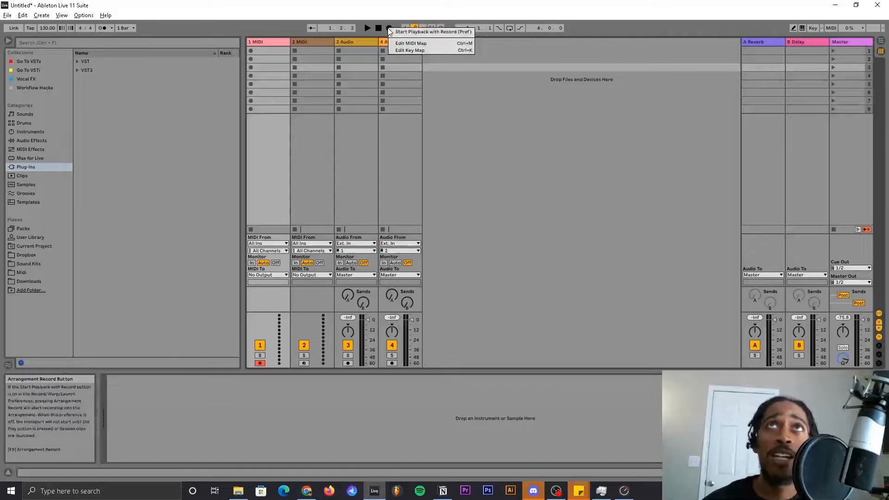
left_click(409, 50)
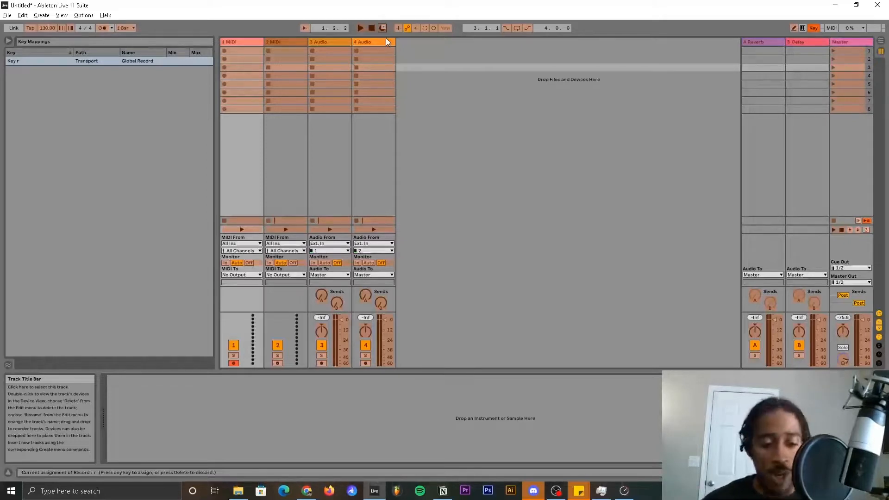
key("ctrl+k")
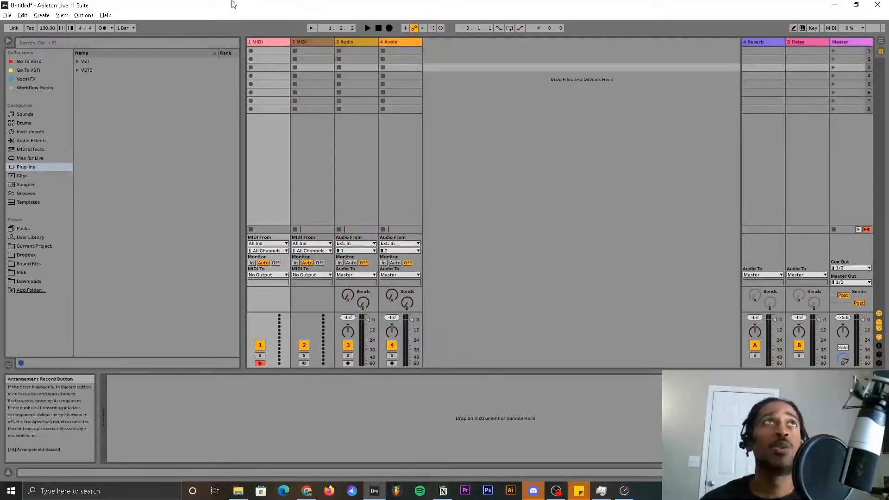
left_click(8, 15)
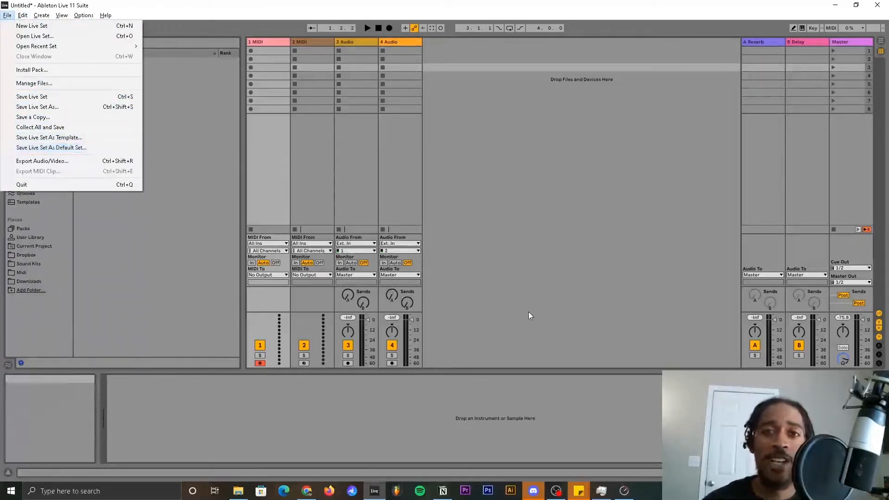
left_click(523, 329)
key("F9")
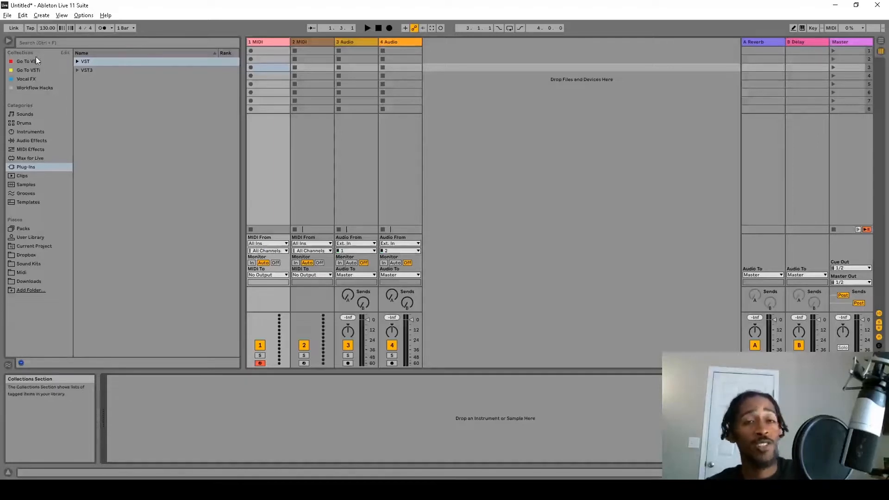
Rename the Orange collection to "List Of Sounds I like" and show it in the browser's collections
left_click(65, 53)
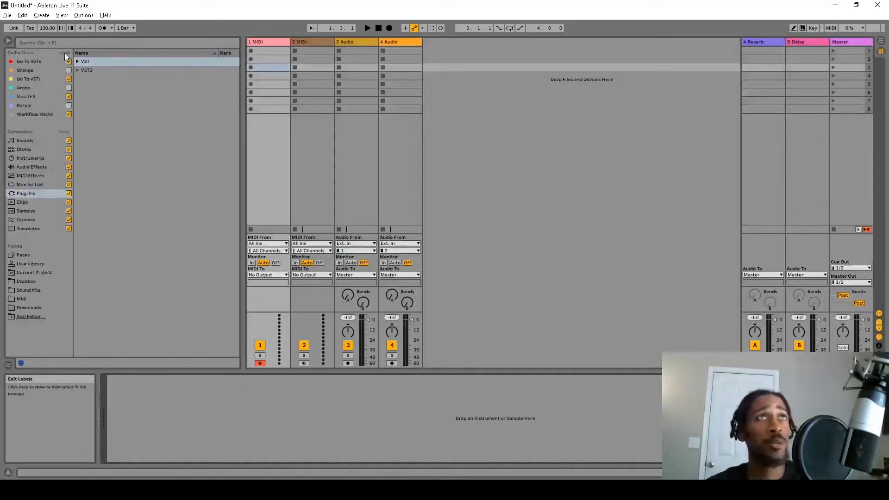
right_click(24, 71)
left_click(31, 74)
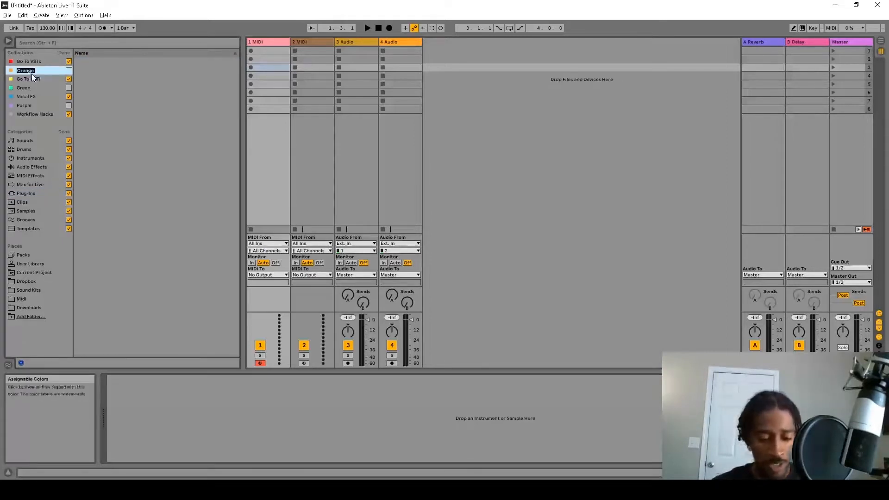
type("List Of Sounds I like")
key("Return")
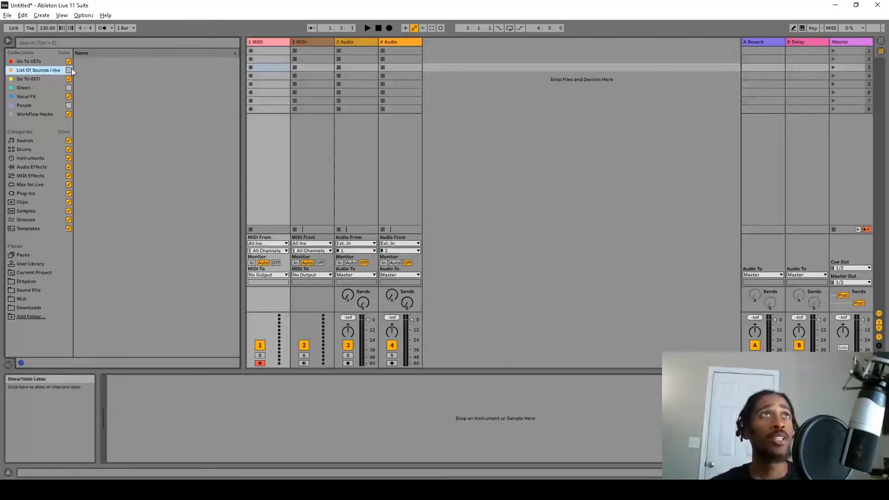
left_click(64, 53)
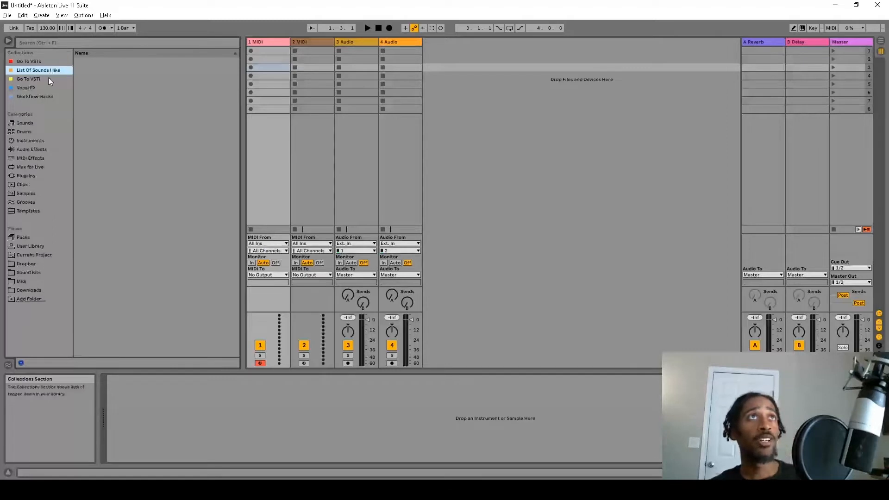
Tag the TrapSoul VST plug-in with the List Of Sounds I like collection
left_click(33, 176)
double_click(85, 63)
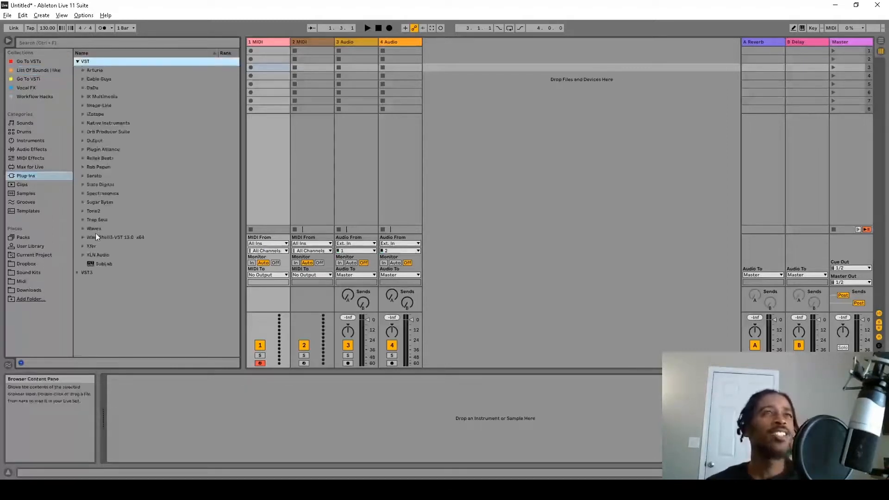
left_click(83, 220)
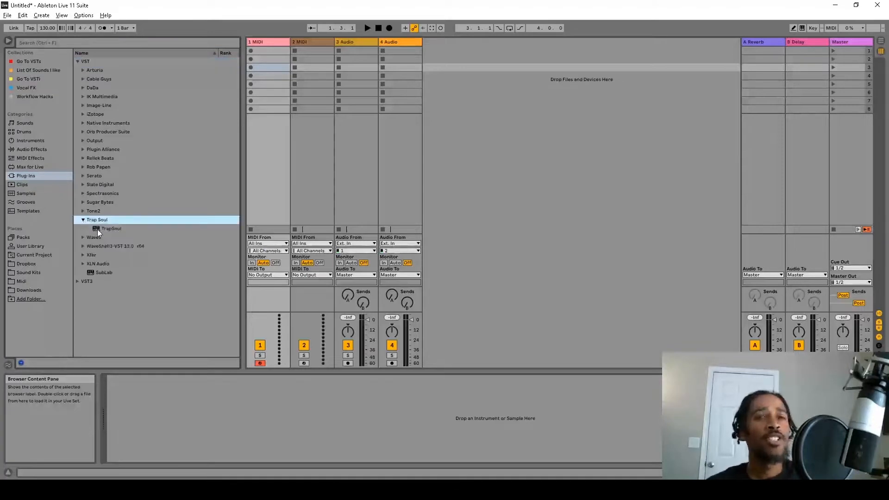
left_click(100, 229)
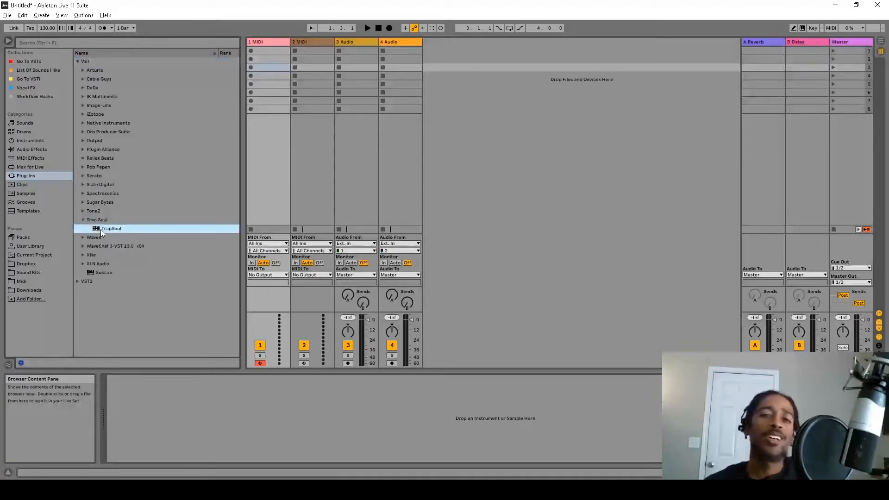
right_click(102, 229)
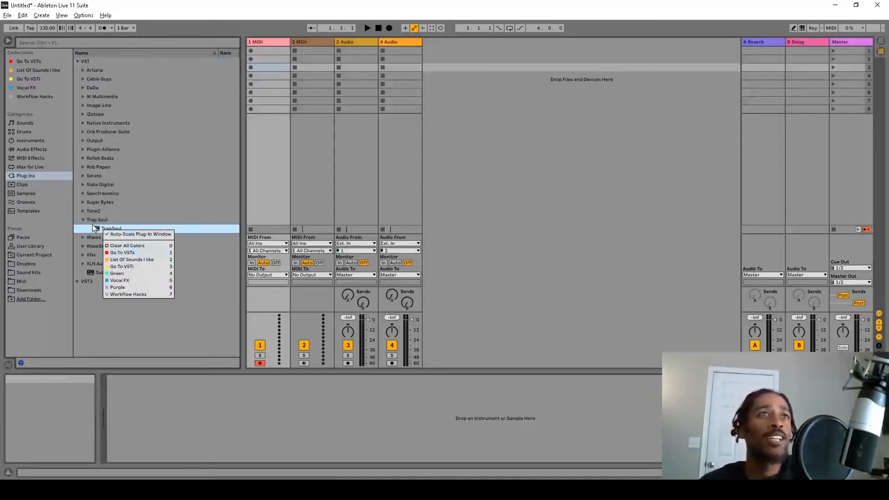
left_click(138, 259)
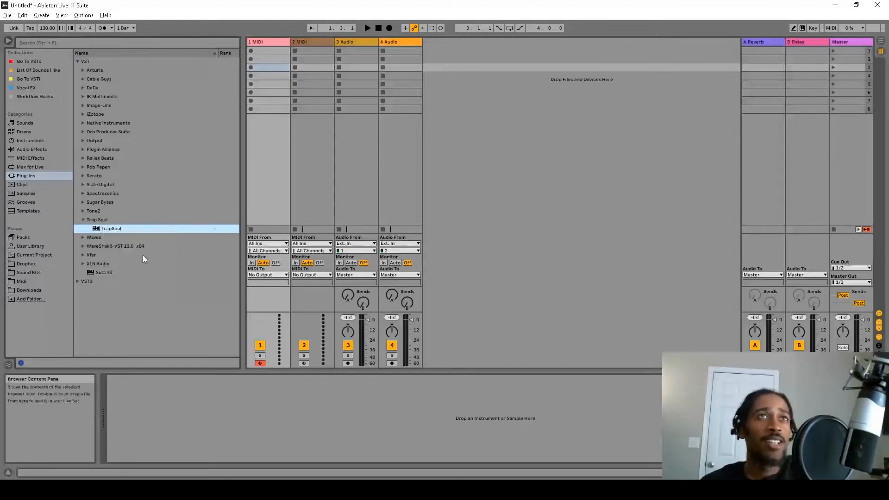
Load TrapSoul from the List Of Sounds I like collection onto the first MIDI track and close its plug-in window
left_click(43, 70)
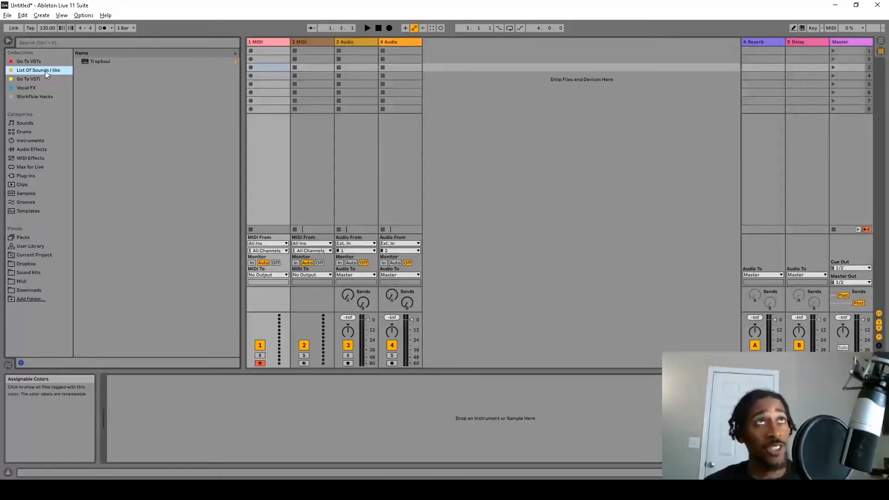
double_click(107, 61)
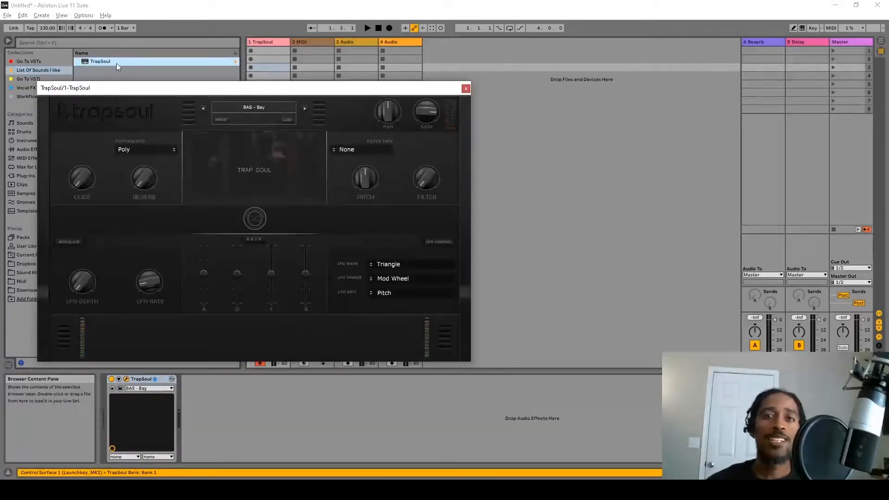
left_click(465, 88)
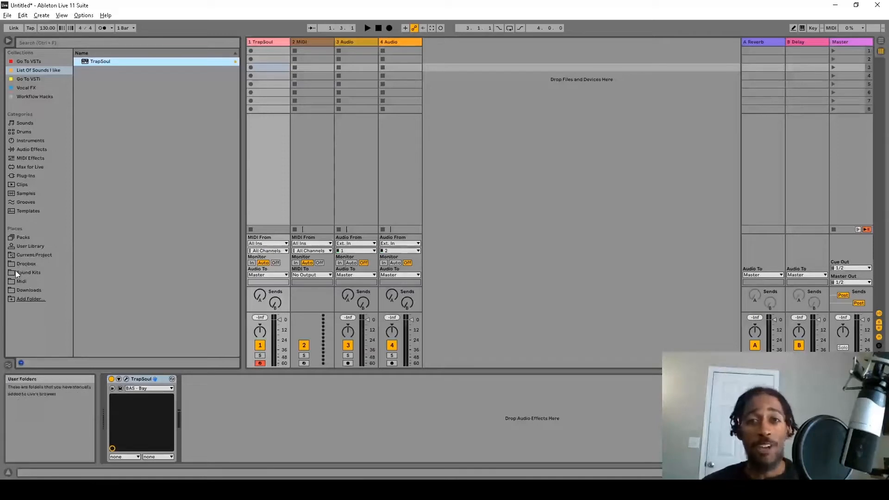
Tag the [MDC] Atlanta Santa SauceKit folder in Southern Trap Kits with List Of Sounds I like and check its contents in the collection
left_click(33, 273)
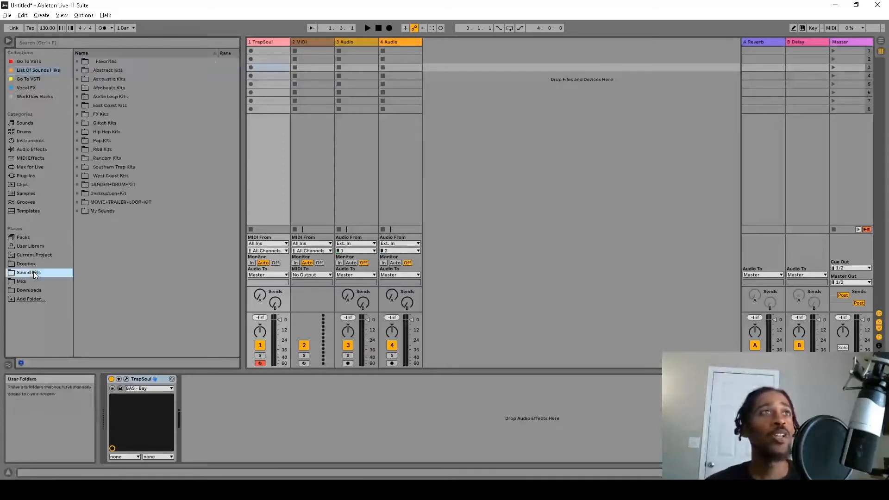
right_click(110, 166)
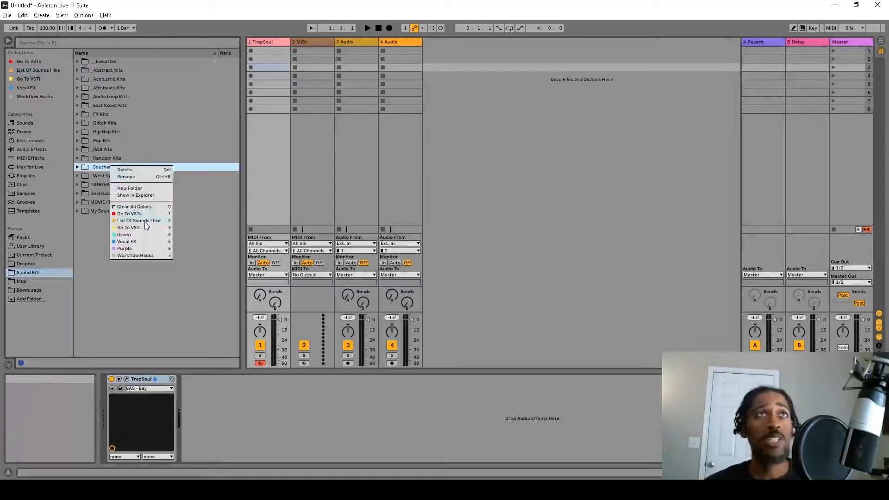
left_click(121, 167)
right_click(128, 176)
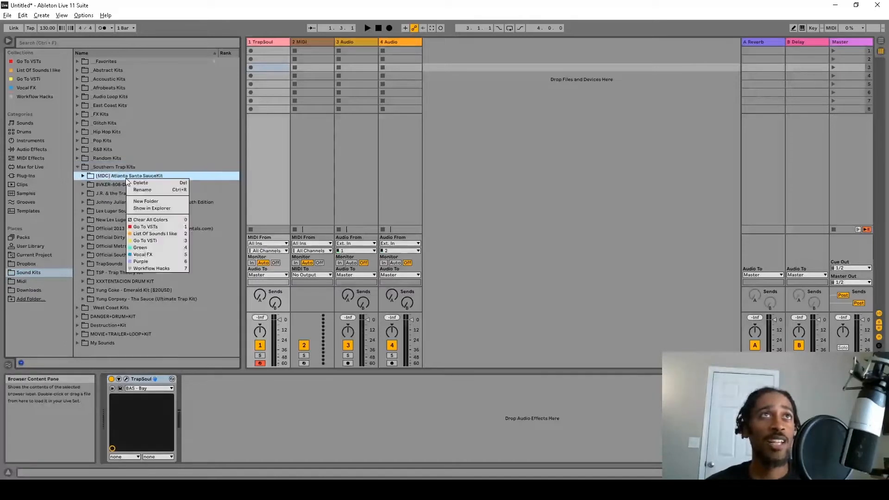
left_click(167, 233)
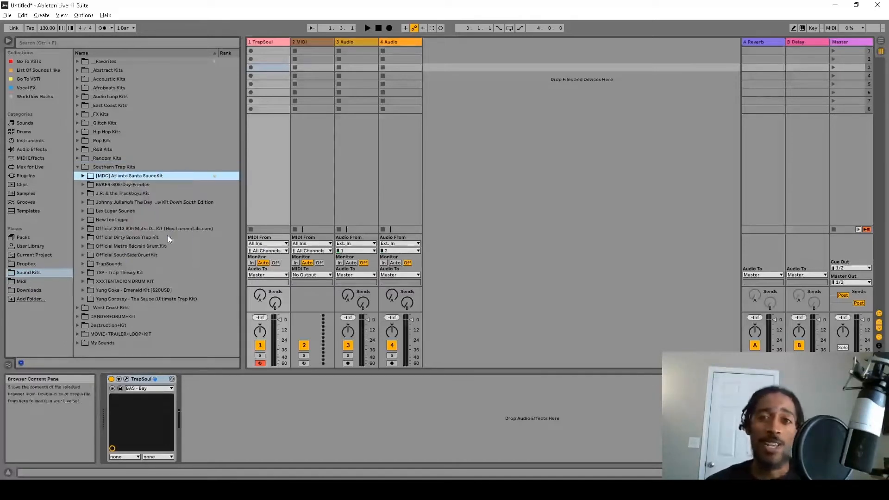
left_click(29, 68)
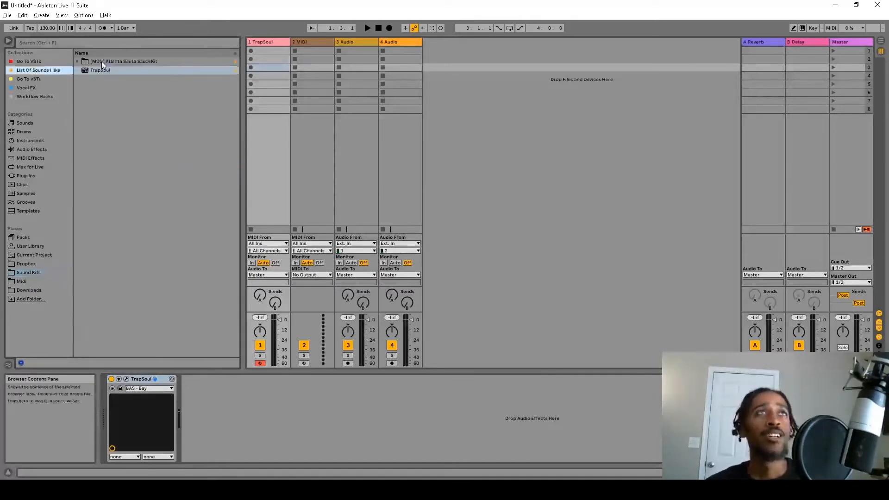
left_click(77, 61)
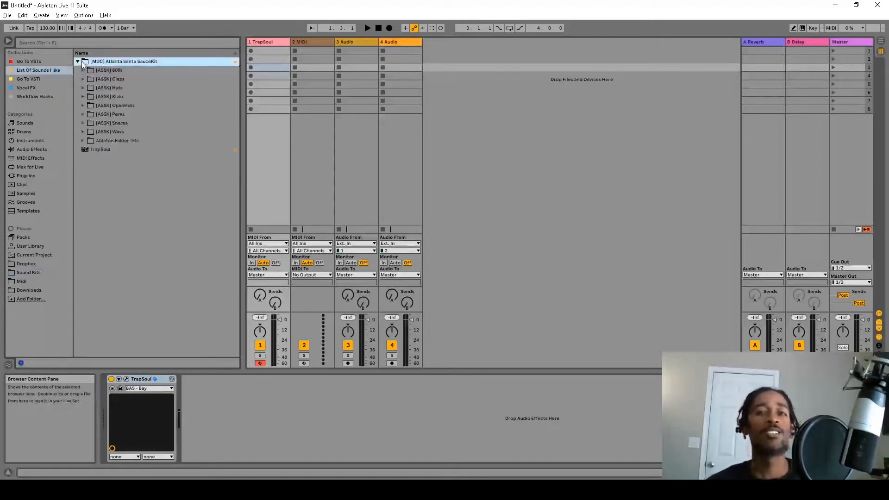
left_click(77, 61)
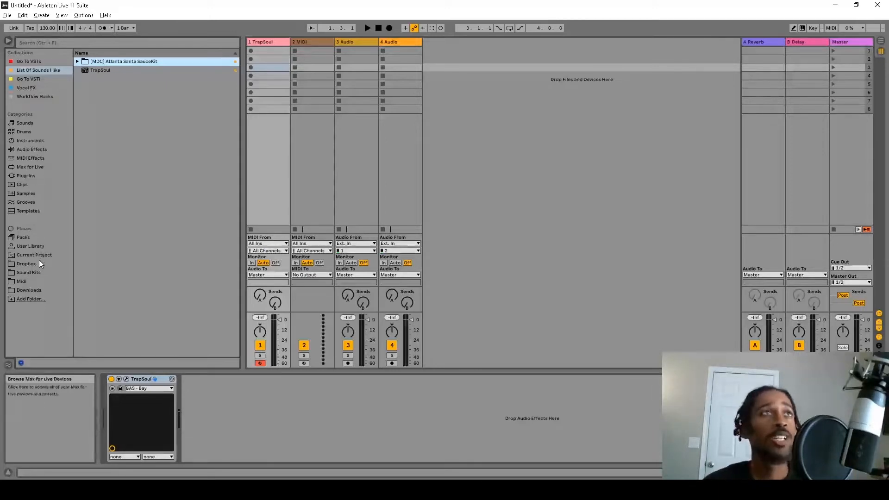
Tag the _Favorites folder in Sound Kits with List Of Sounds I like and open that collection
left_click(38, 272)
left_click(108, 62)
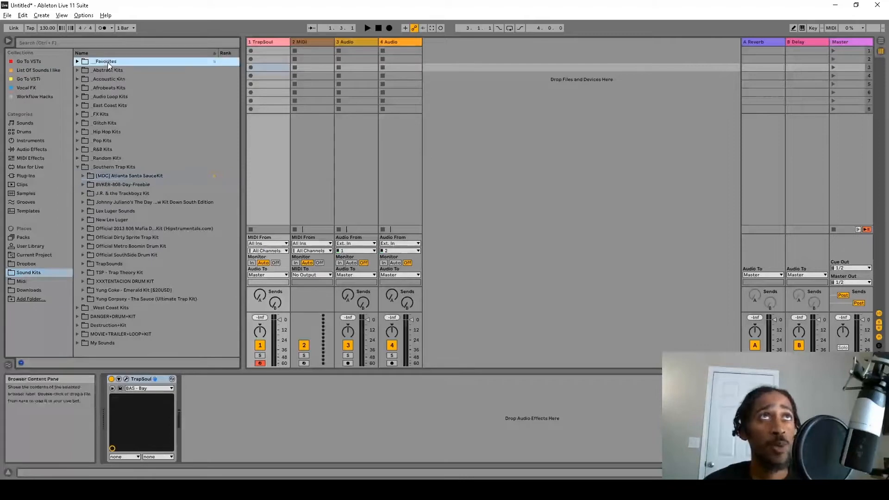
left_click(79, 62)
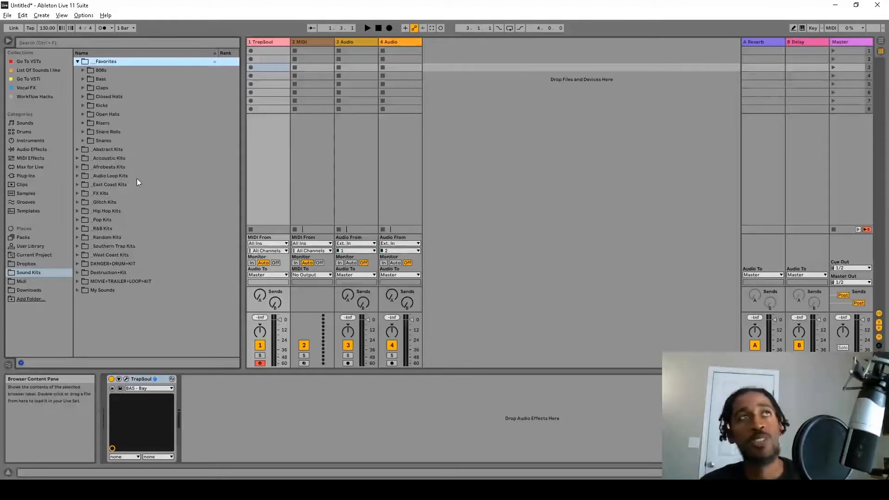
right_click(109, 62)
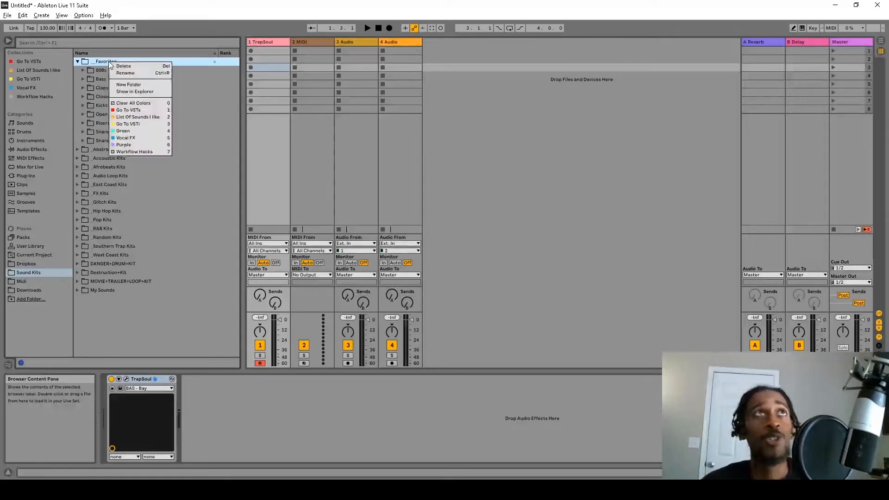
left_click(137, 117)
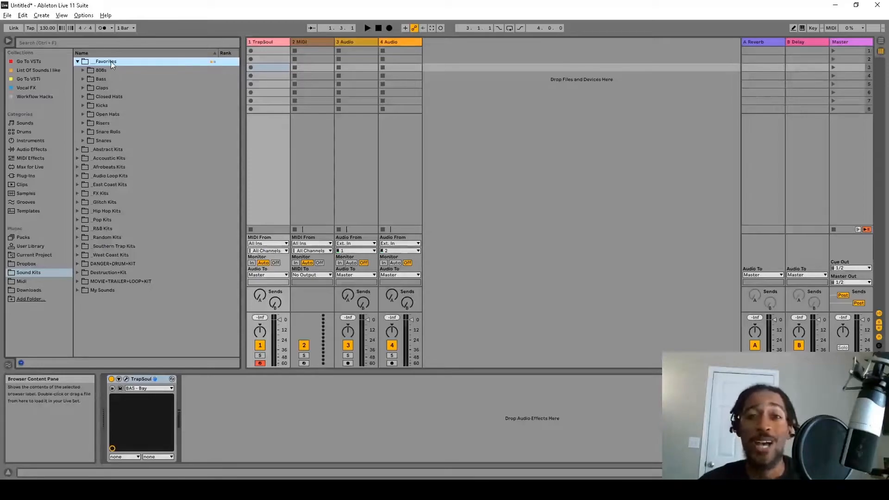
left_click(30, 68)
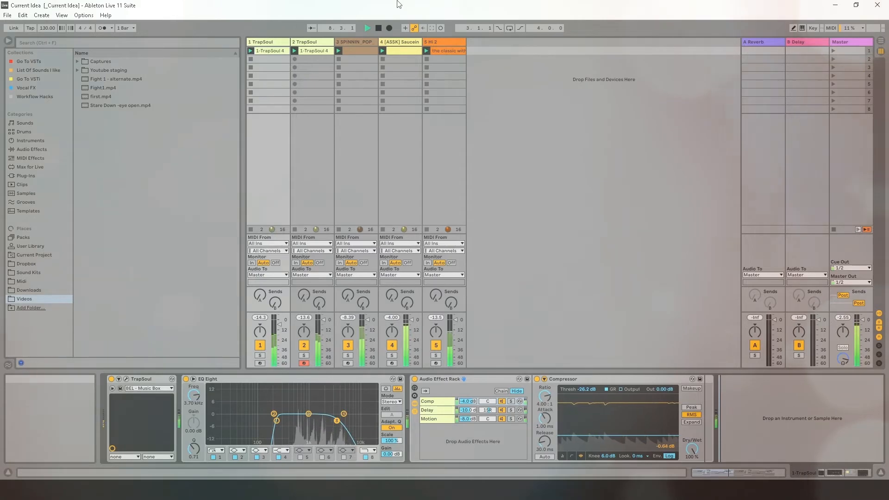
Save the Live Set as Current Idea.als in the _Current Idea Project folder under Ableton Live songs, replacing the existing file
key("space")
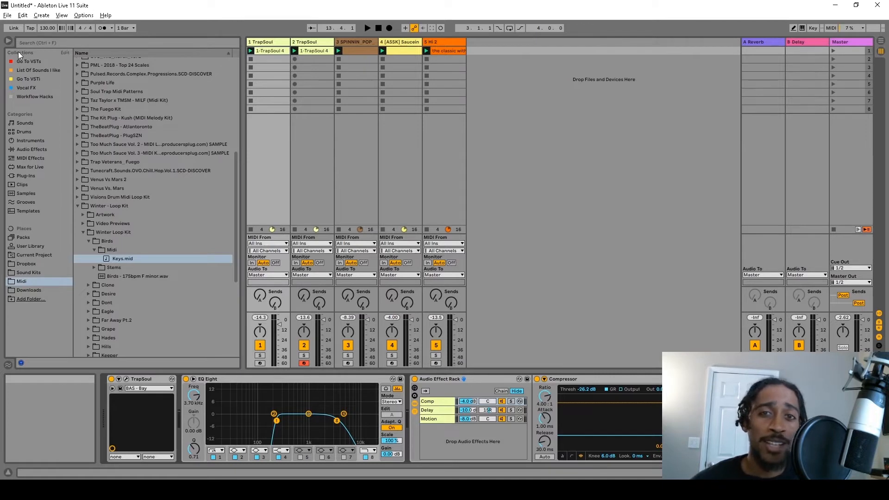
left_click(6, 17)
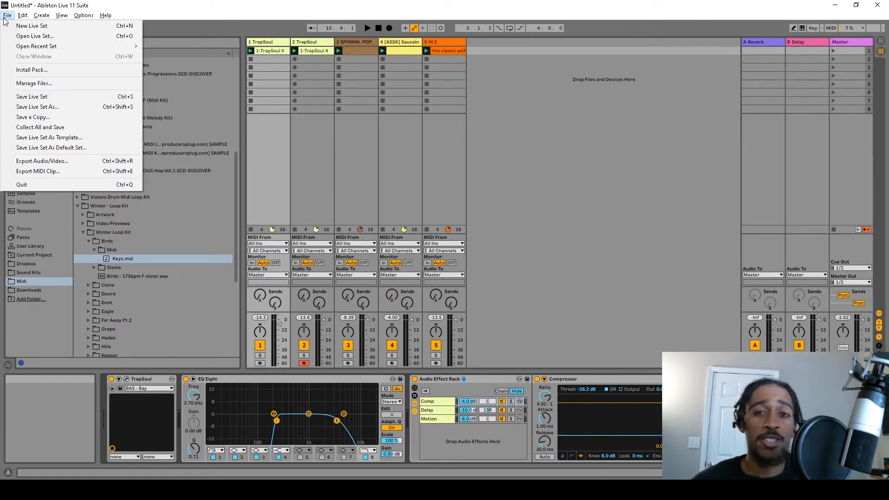
left_click(46, 106)
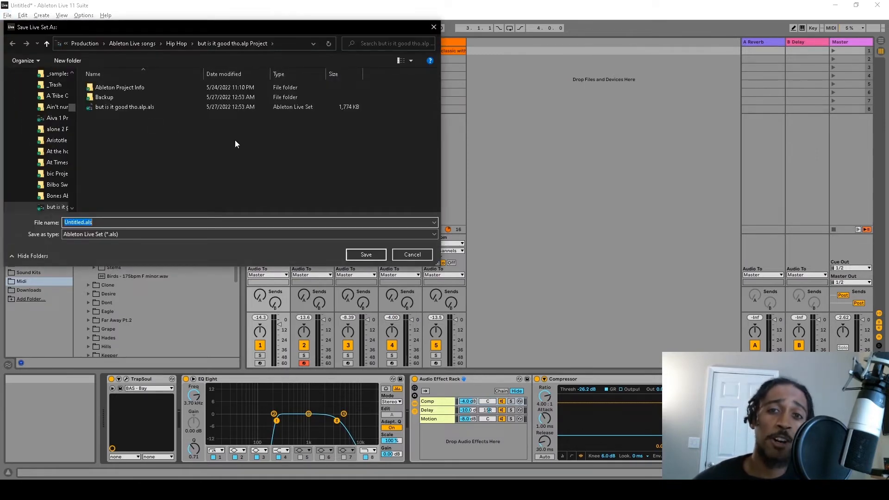
left_click(139, 44)
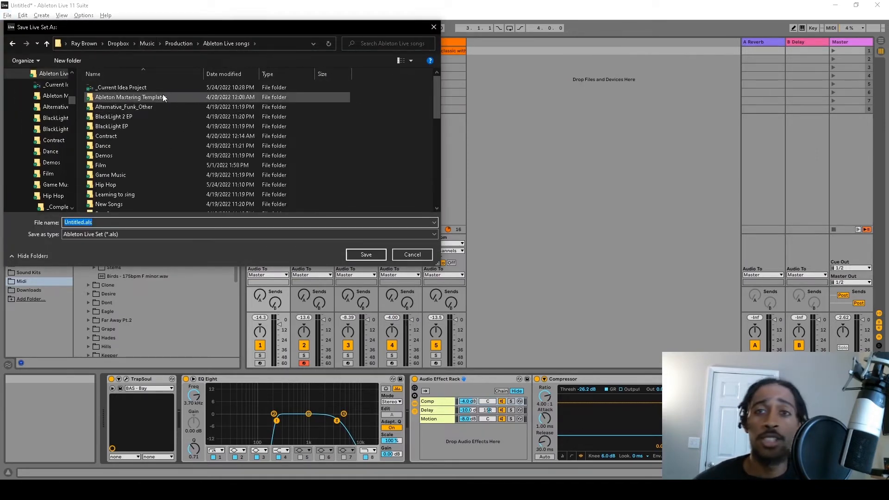
double_click(132, 88)
double_click(130, 109)
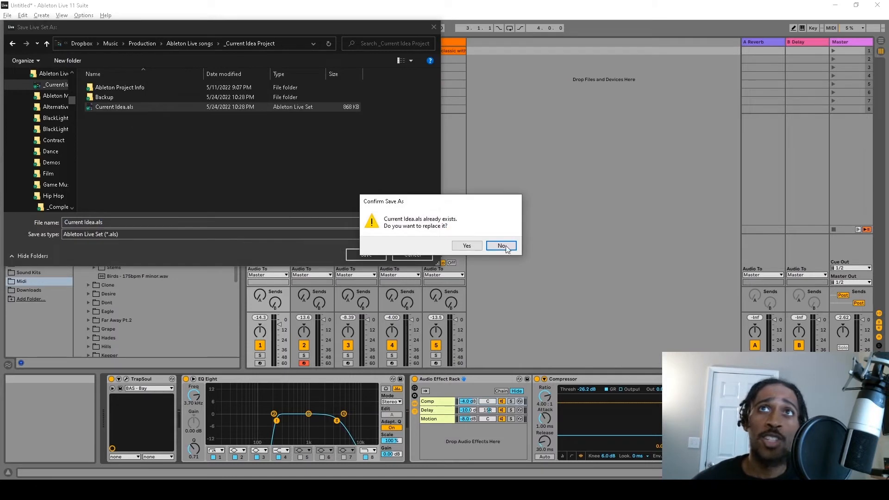
left_click(466, 245)
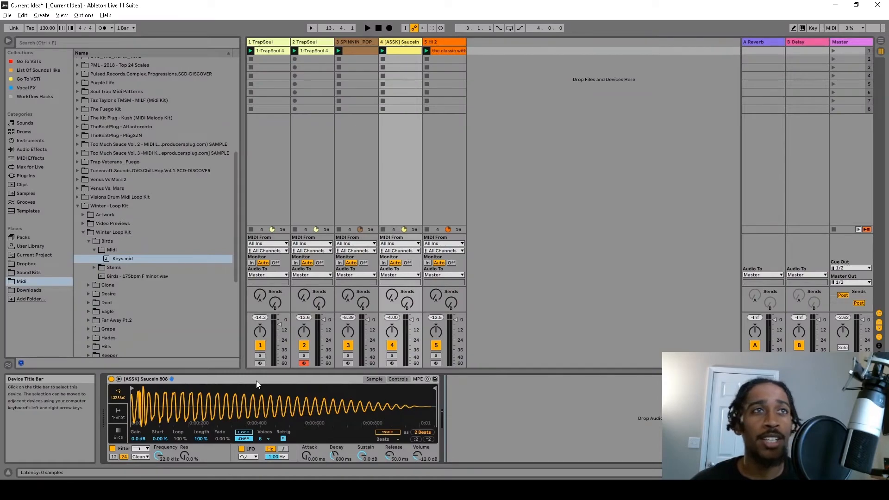
Switch the [ASSK] Saucein 808 track back and forth between its device view and its MIDI clip's note editor
left_click(257, 380)
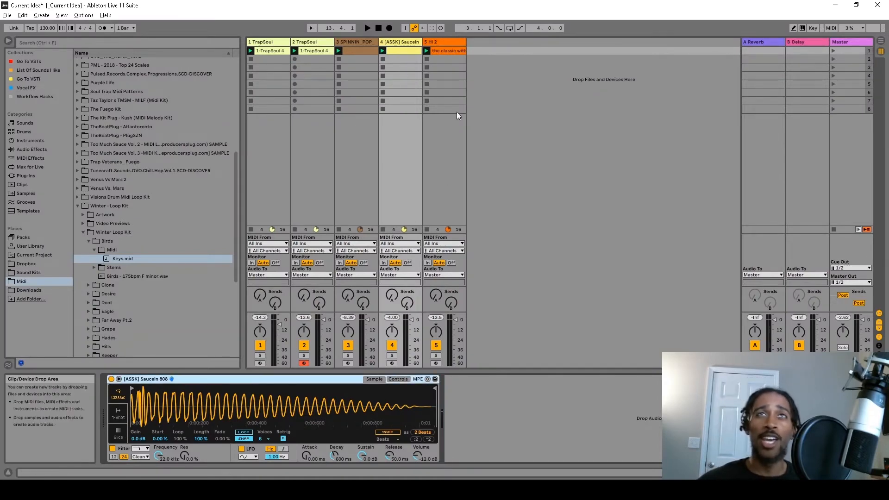
key("shift+Tab")
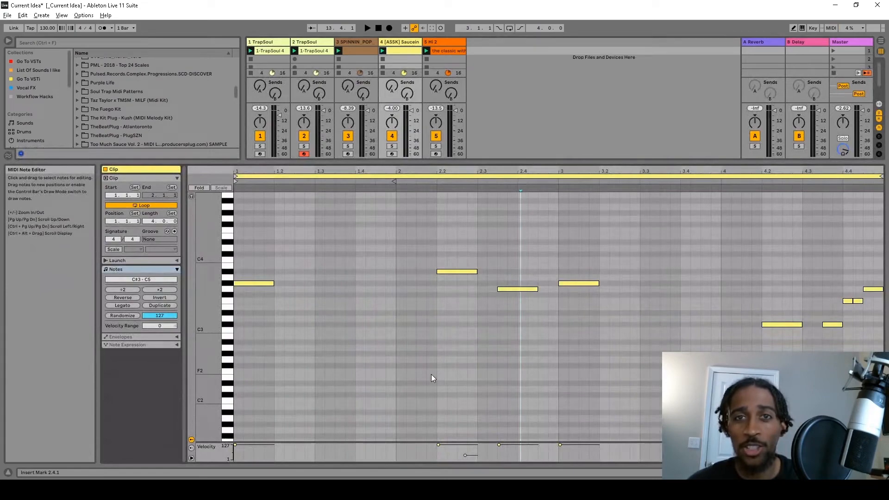
double_click(398, 43)
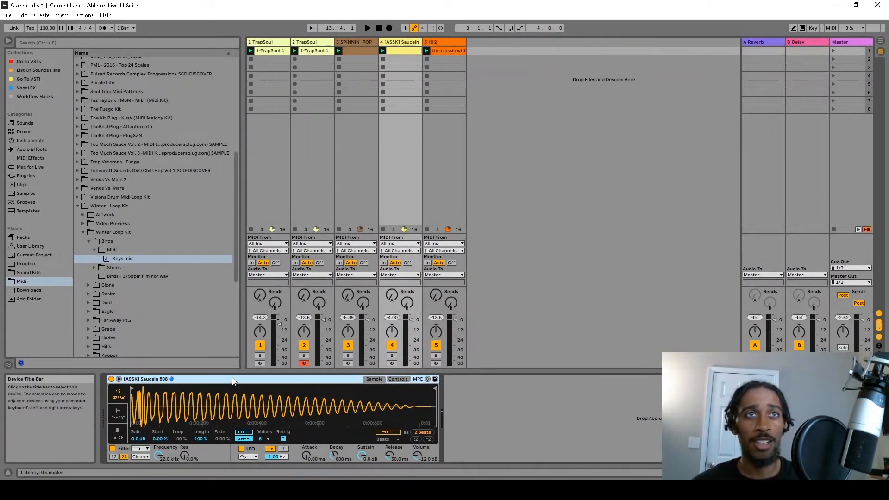
double_click(409, 51)
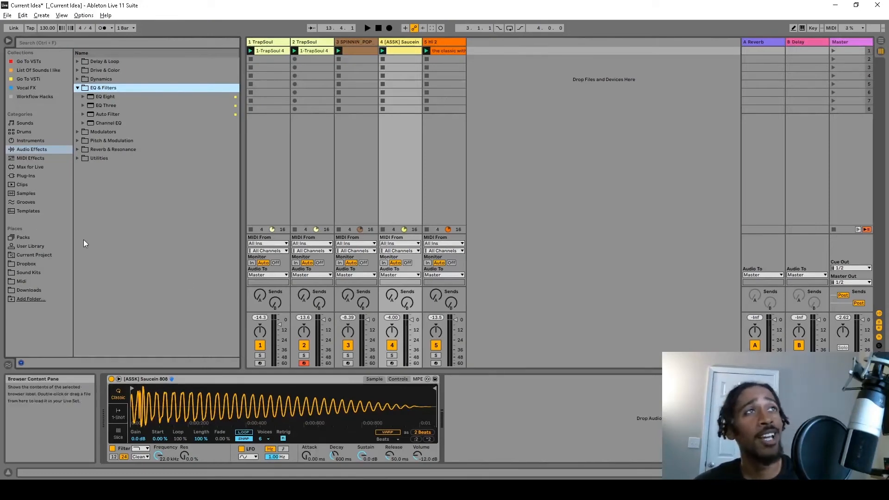
Show the Rank column in the browser's Audio Effects list
left_click(34, 151)
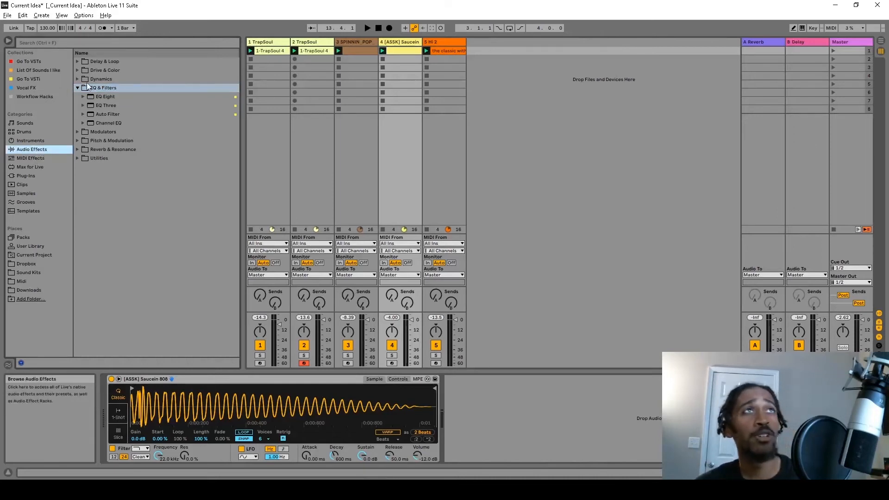
right_click(159, 53)
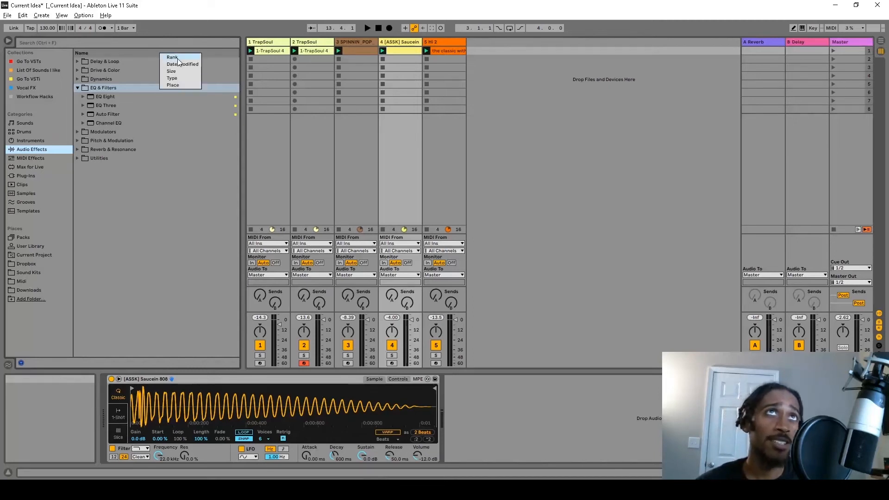
left_click(179, 58)
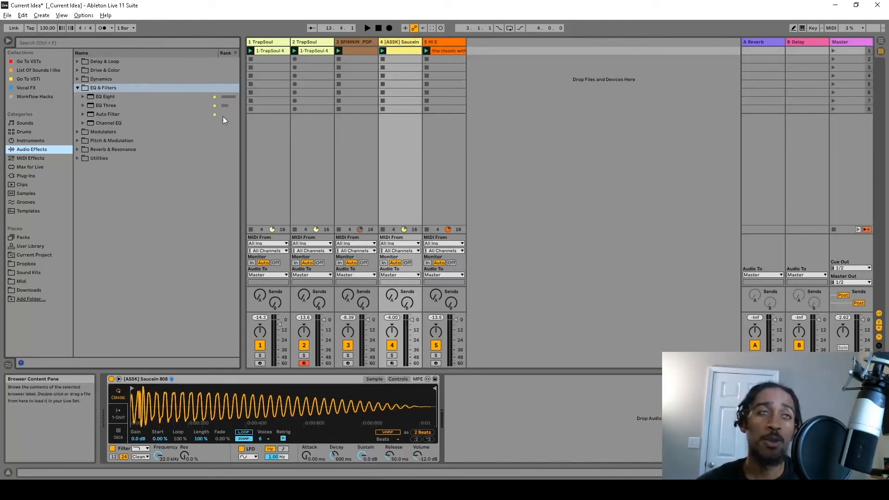
Check the ranks of the effects in EQ & Filters and Reverb & Resonance, and of the Kicks samples in Sound Kits' _Favorites
left_click(126, 97)
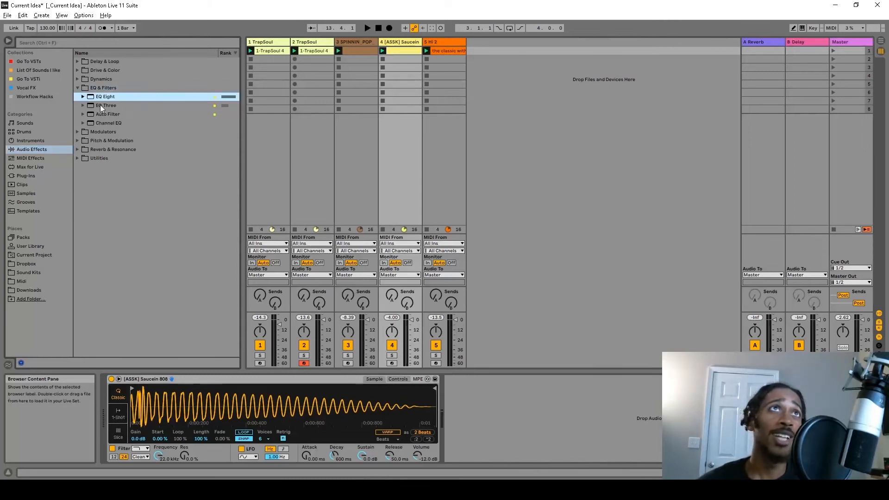
left_click(99, 61)
left_click(80, 148)
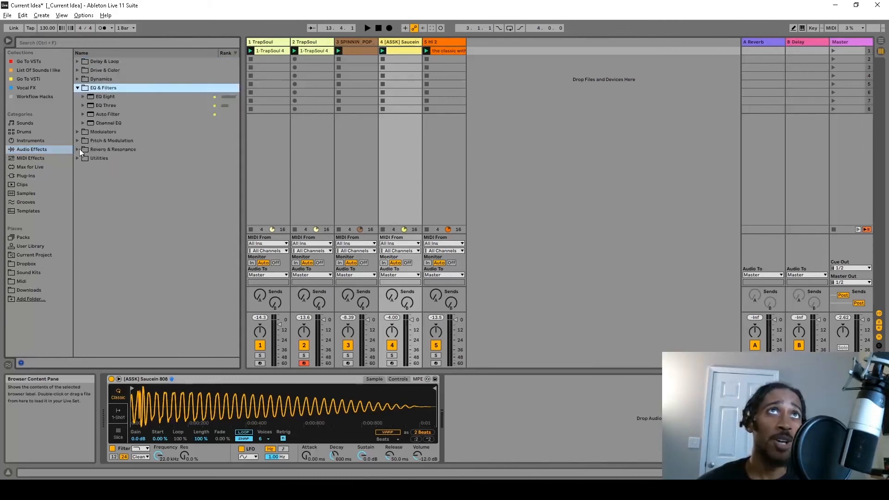
left_click(83, 149)
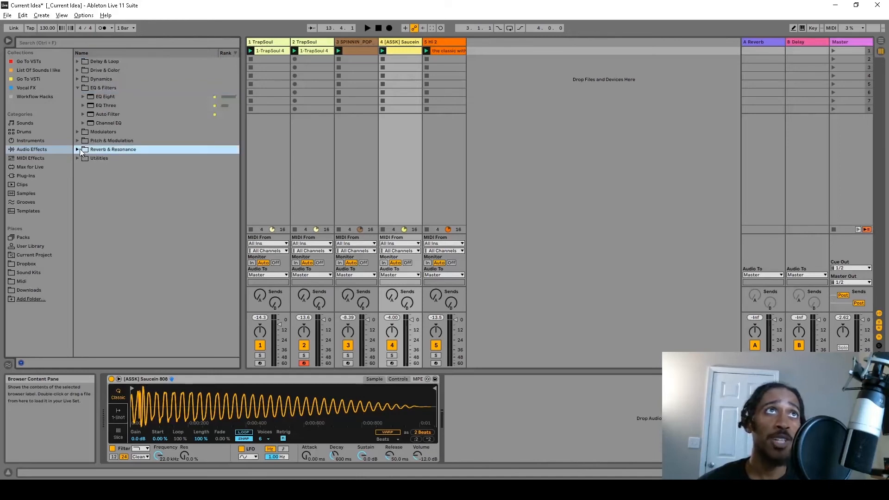
left_click(79, 149)
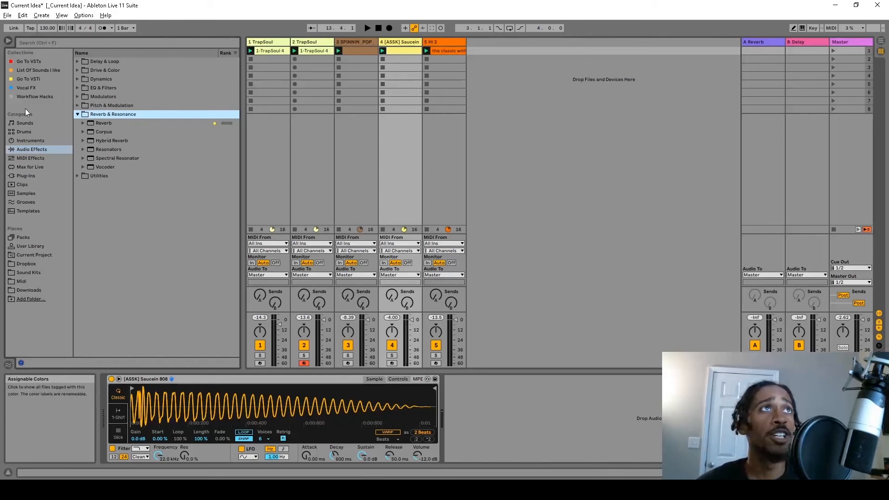
left_click(28, 273)
left_click(83, 106)
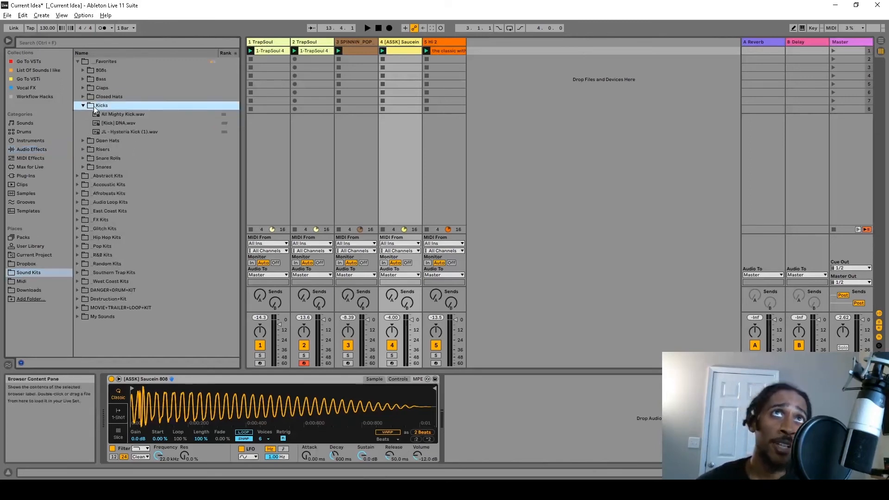